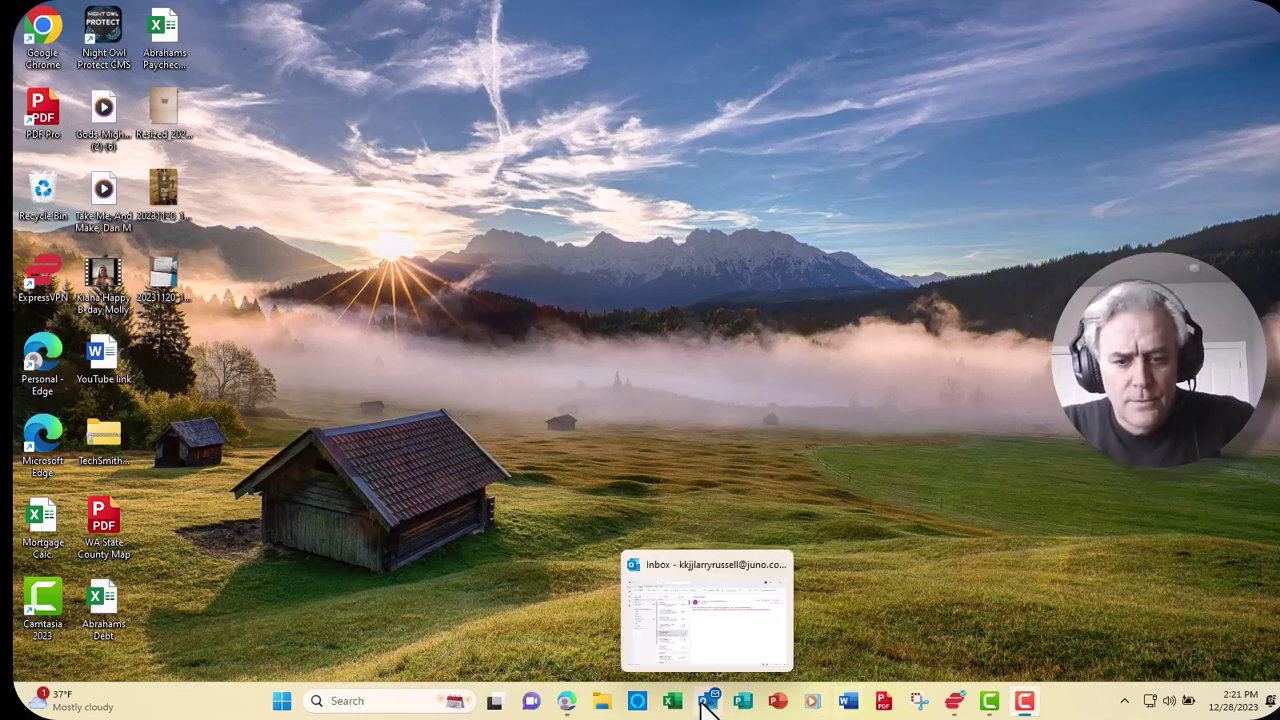
In Edge, search Bing for 'grant county assessor washington' from the new-tab search box
{"action": "left_click", "coordinate": [566, 701]}
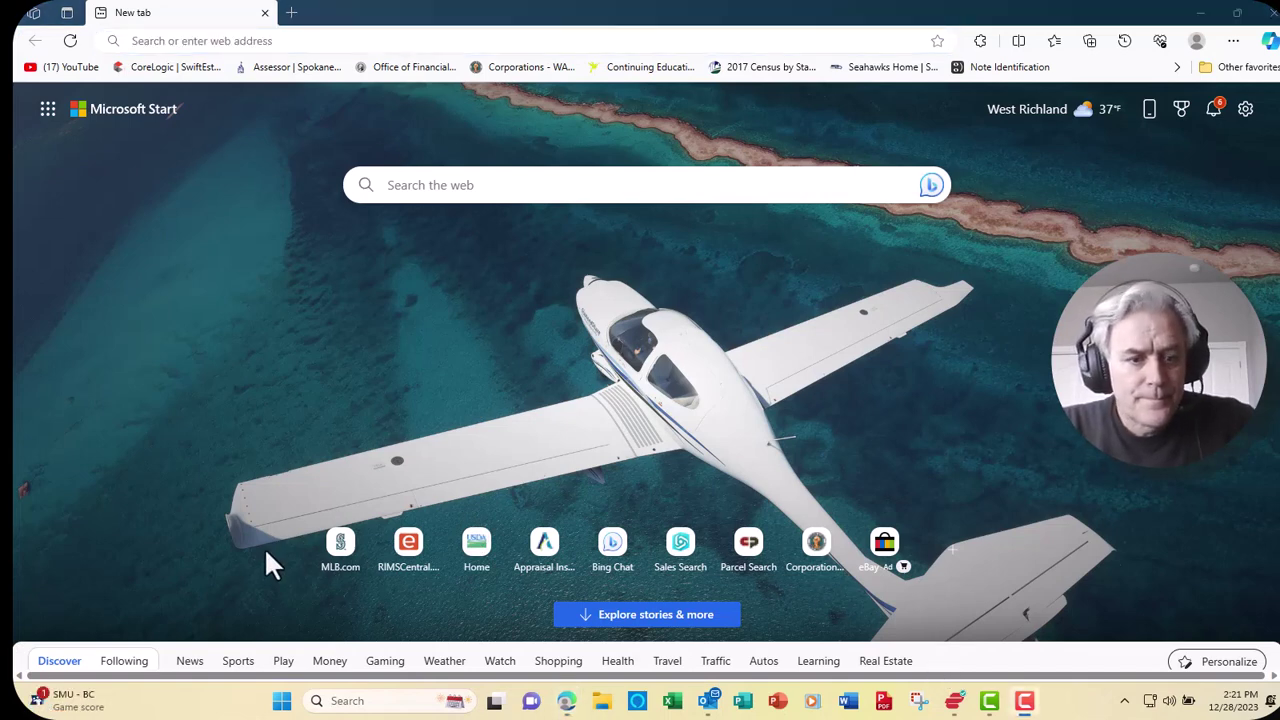
{"action": "left_click", "coordinate": [424, 190]}
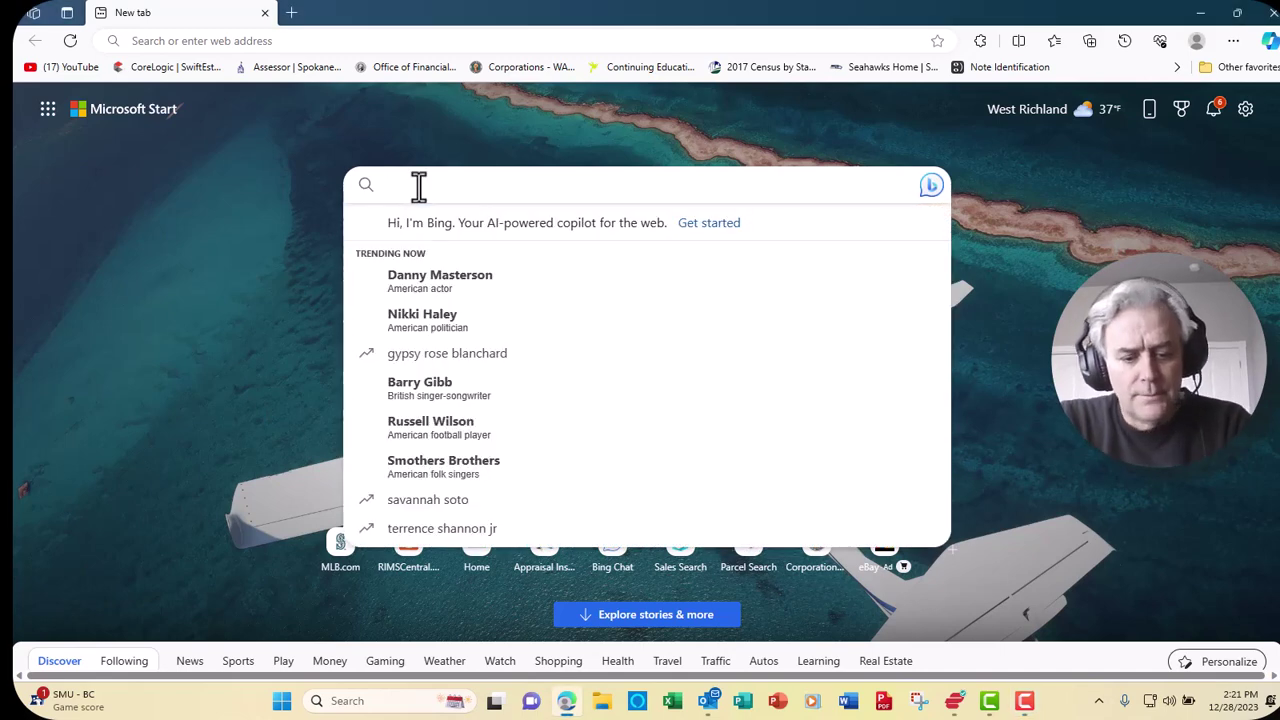
{"action": "type", "text": "Grant"}
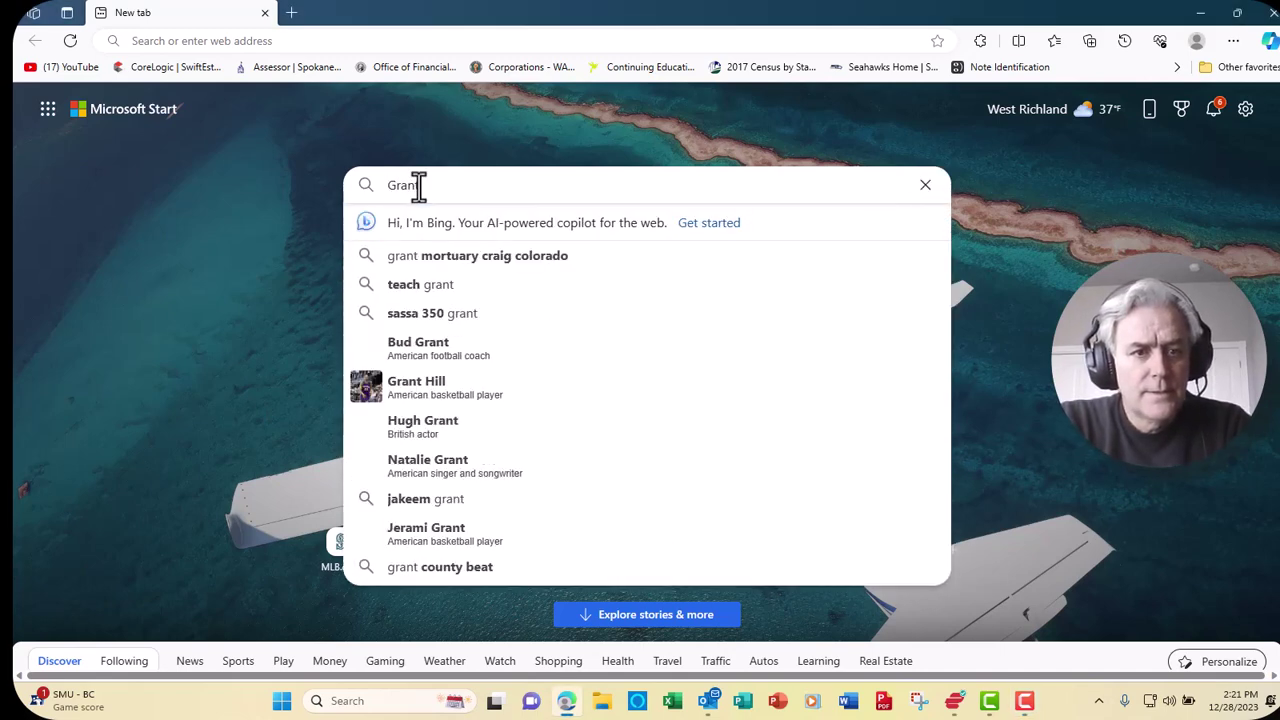
{"action": "type", "text": " County"}
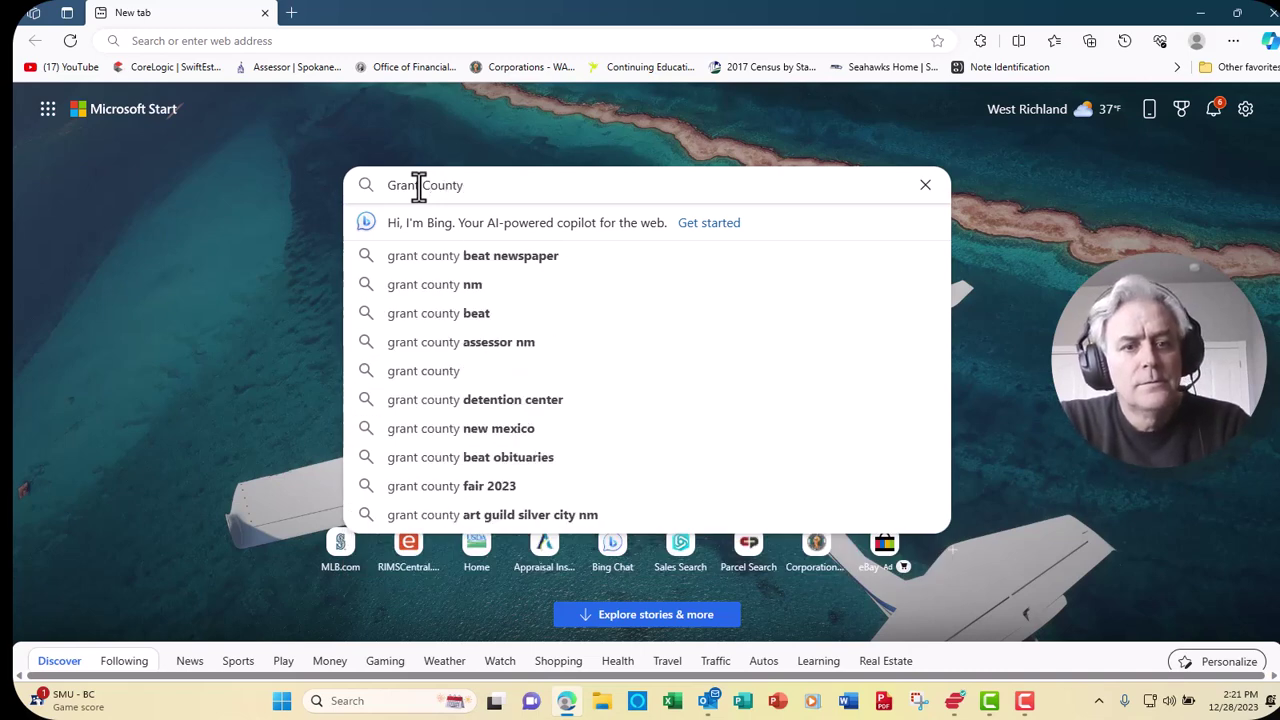
{"action": "type", "text": "assessor,"}
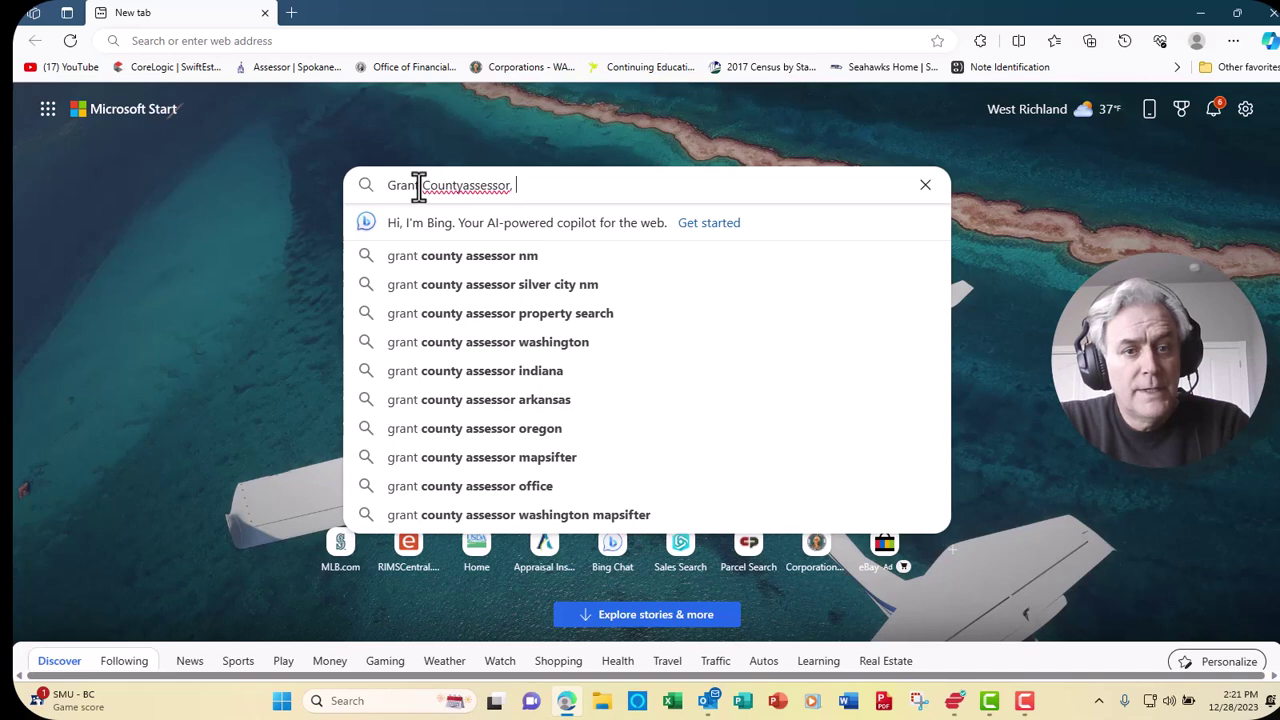
{"action": "type", "text": "WA"}
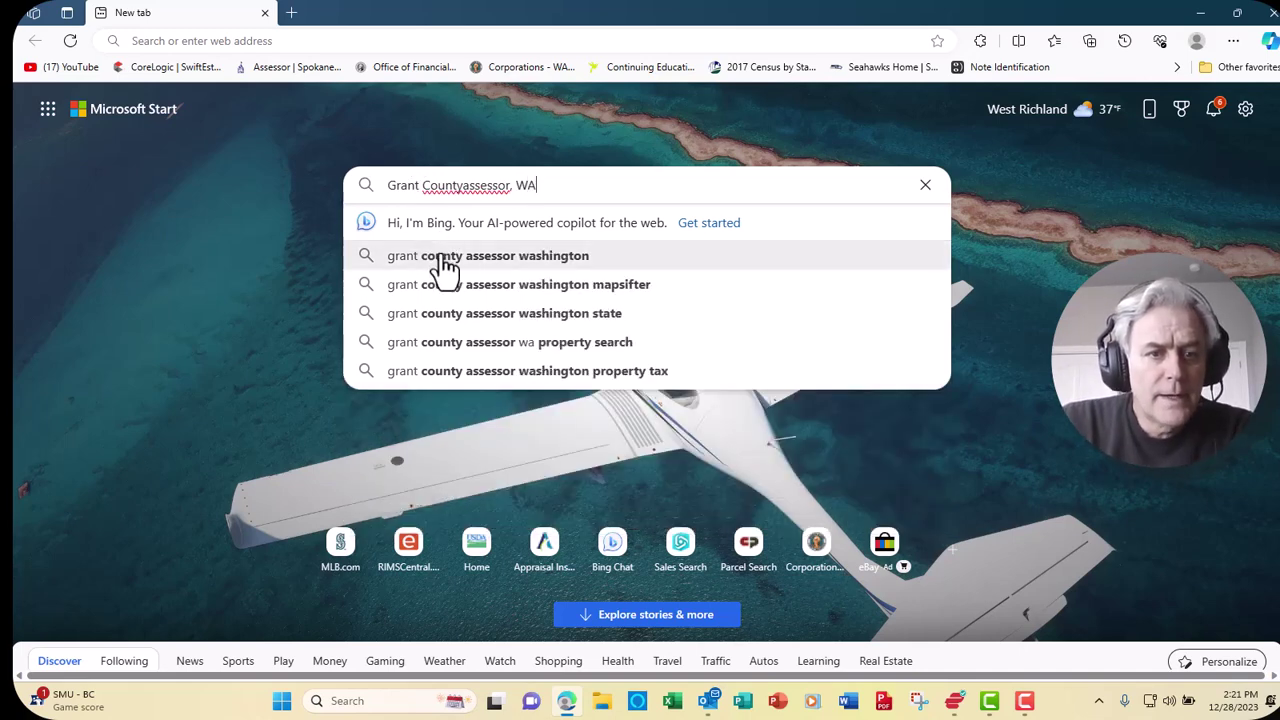
{"action": "left_click", "coordinate": [561, 260]}
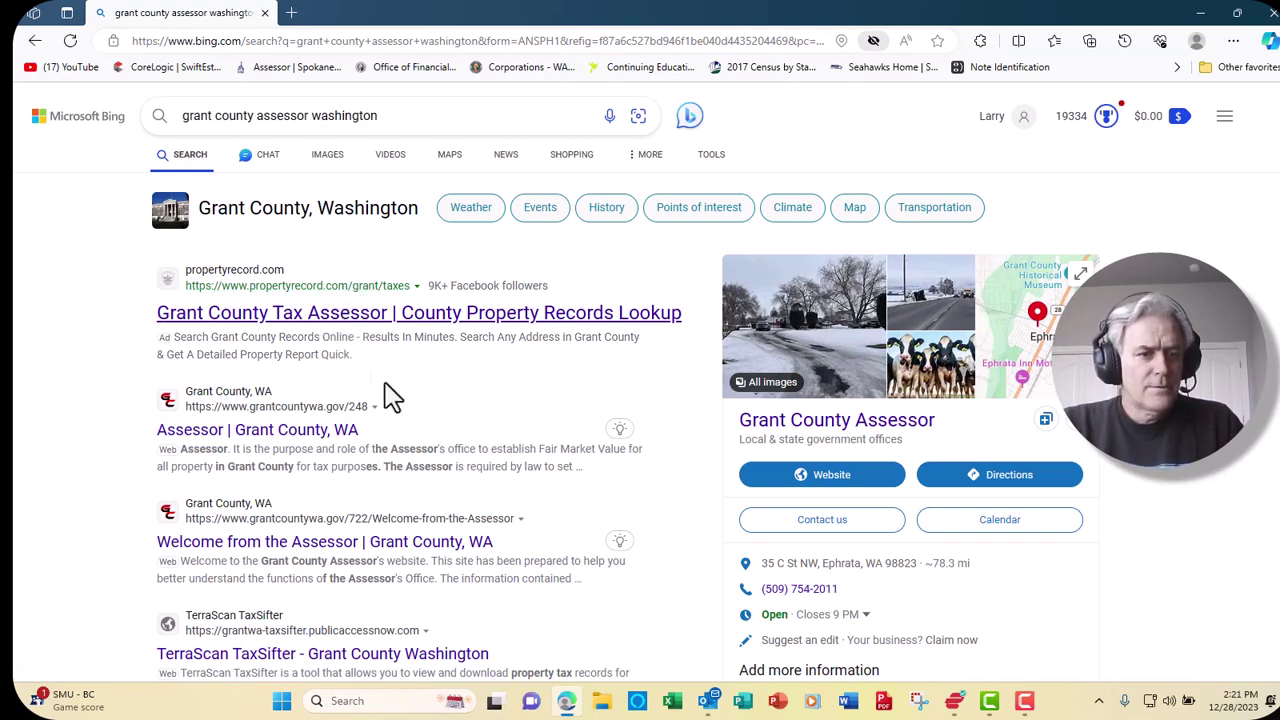
Scroll the Bing results down to the TerraScan TaxSifter and official Grant County links
{"action": "scroll", "coordinate": [435, 382], "scroll_direction": "down", "scroll_amount": 2}
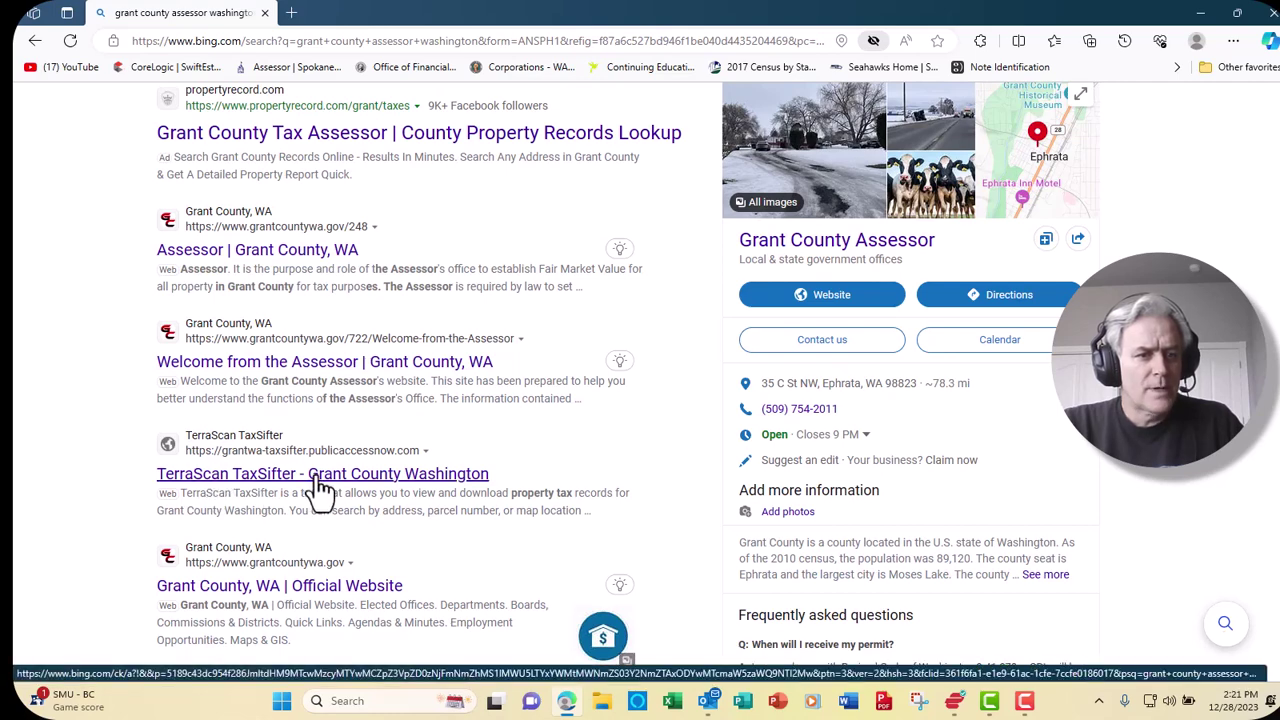
Open the Grant County 'Welcome from the Assessor' result in a new tab
{"action": "left_click", "coordinate": [258, 366]}
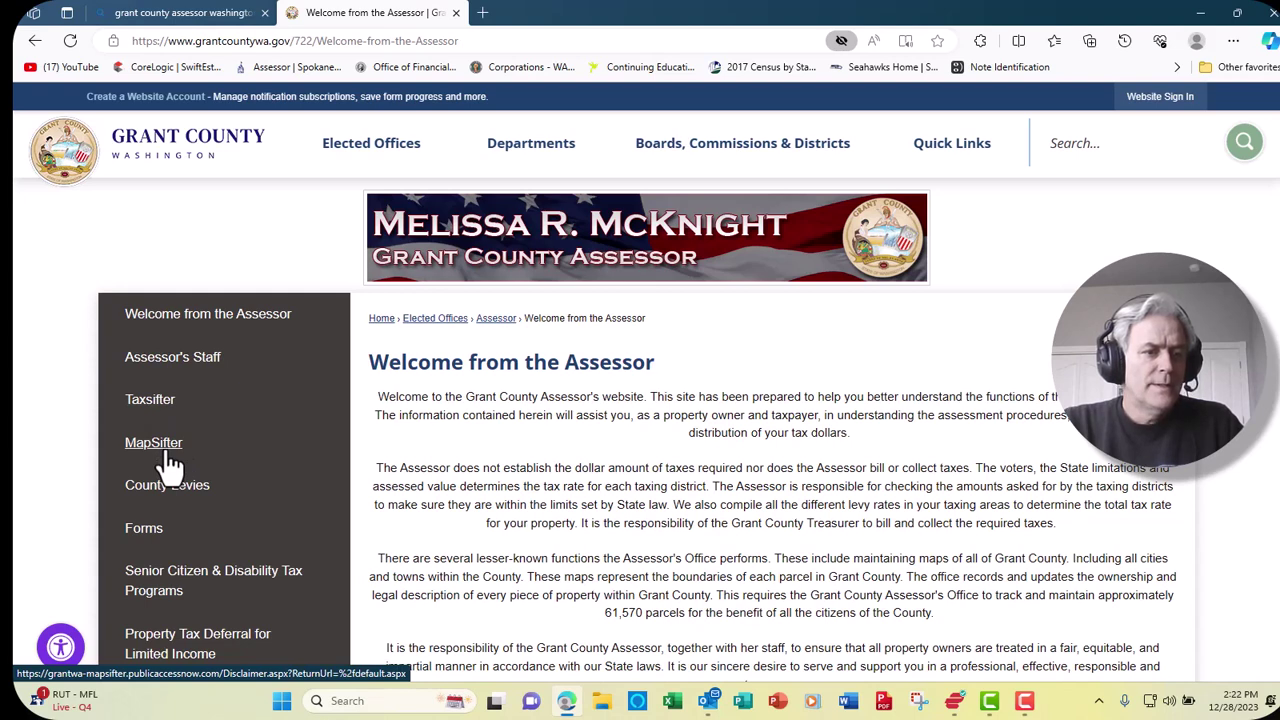
Enter TaxSifter past the leaving-site notice and terms, then search parcel 160815000
{"action": "left_click", "coordinate": [163, 403]}
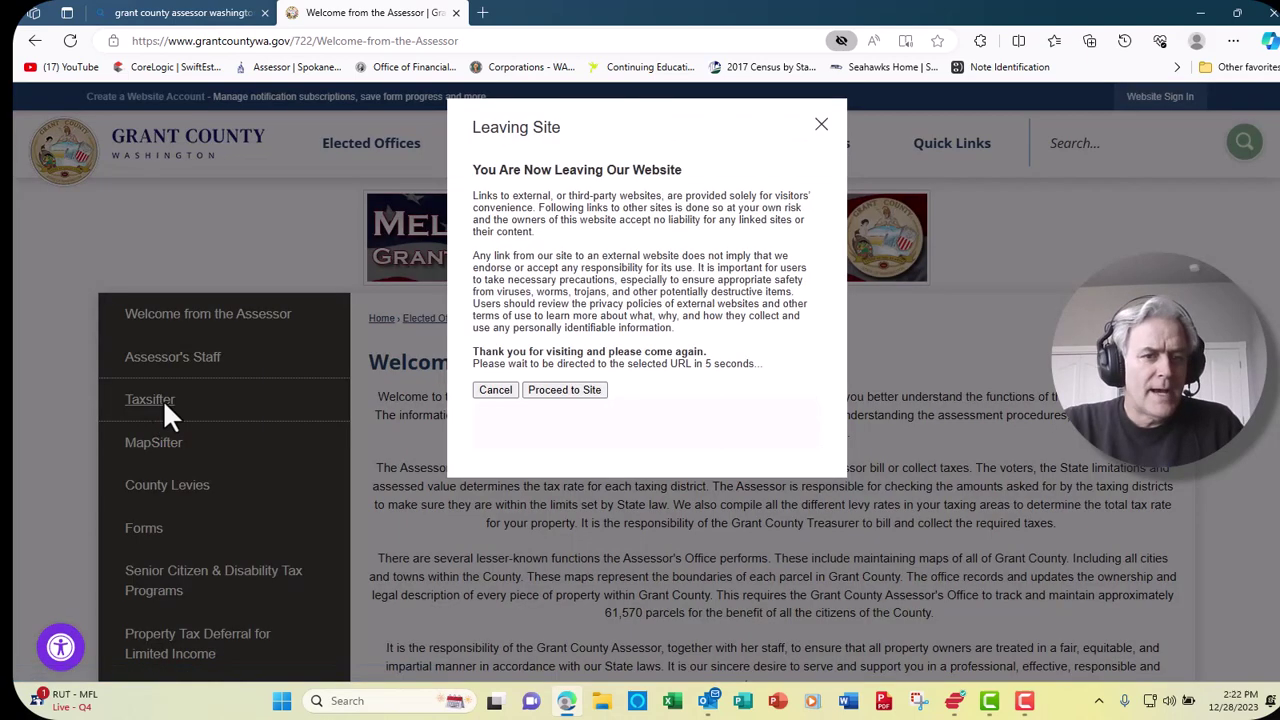
{"action": "left_click", "coordinate": [558, 392]}
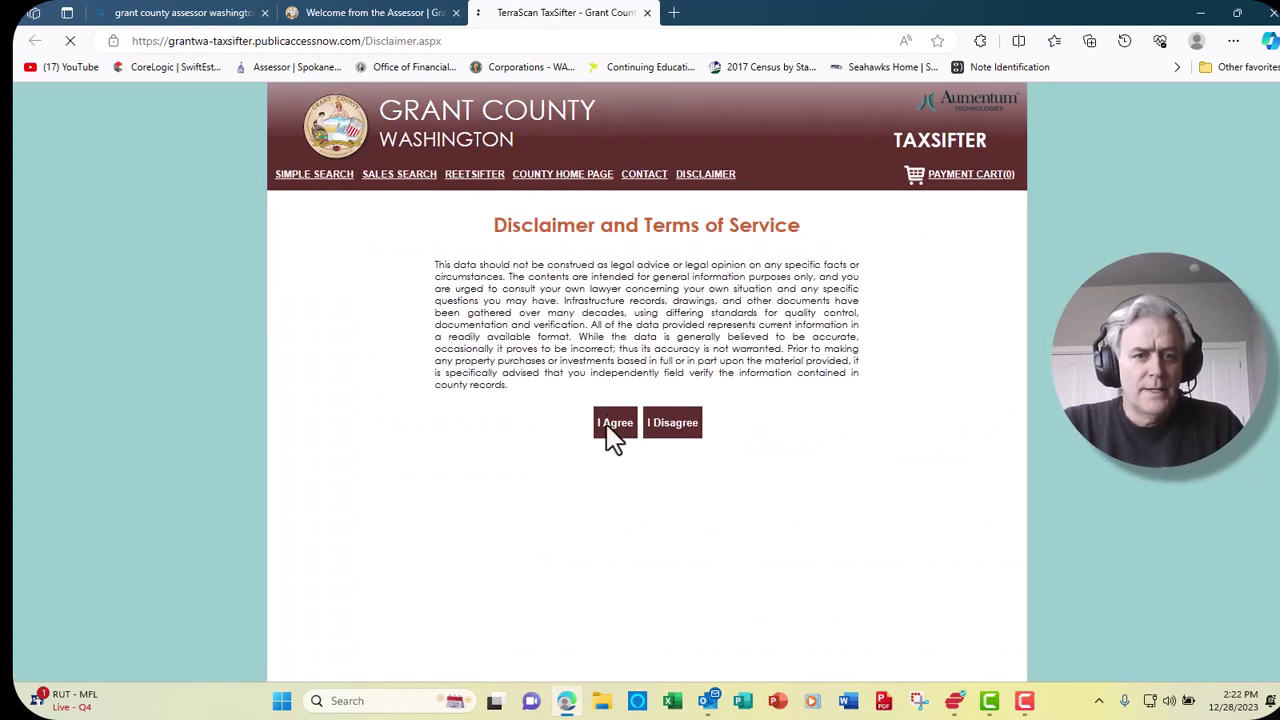
{"action": "left_click", "coordinate": [318, 212]}
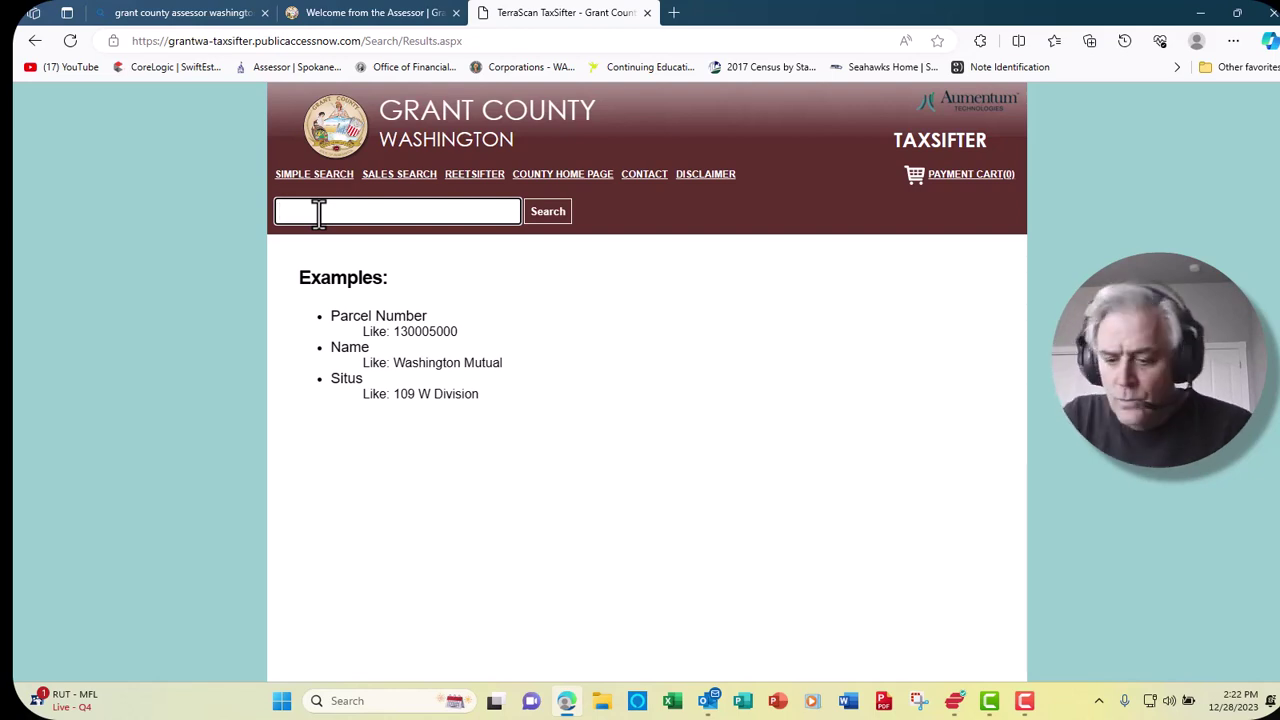
{"action": "type", "text": "1608"}
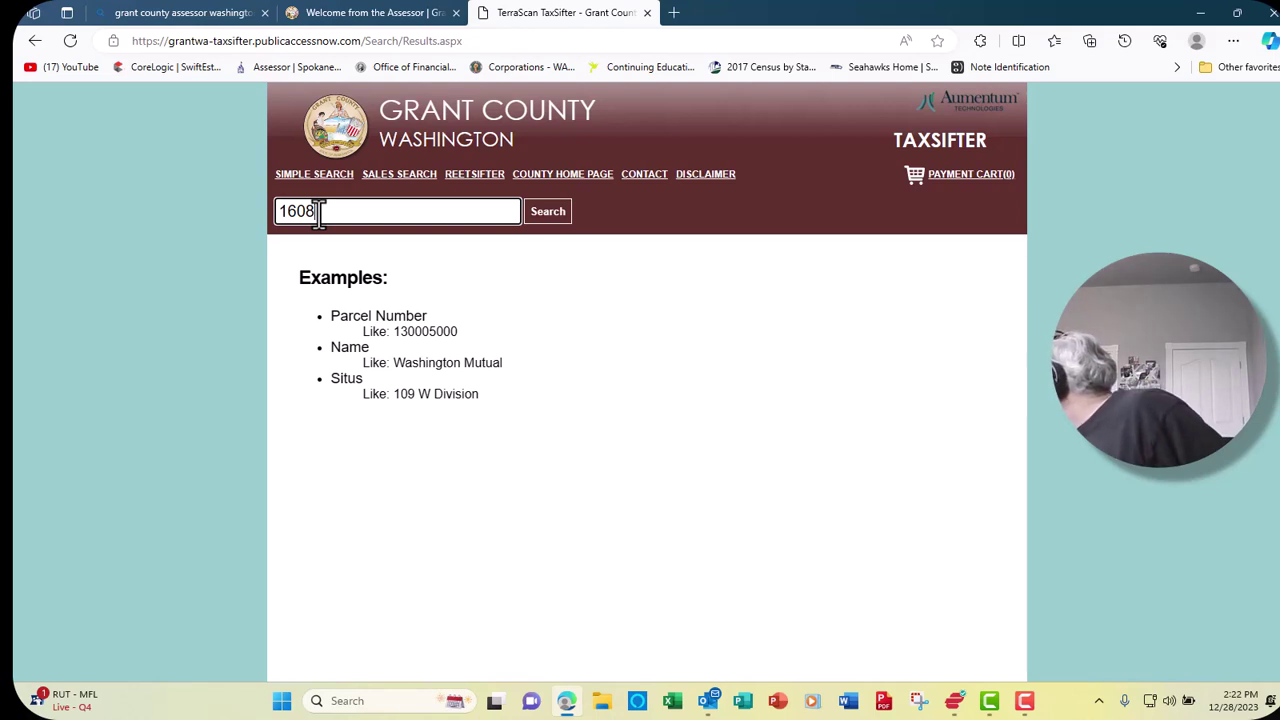
{"action": "type", "text": " 5"}
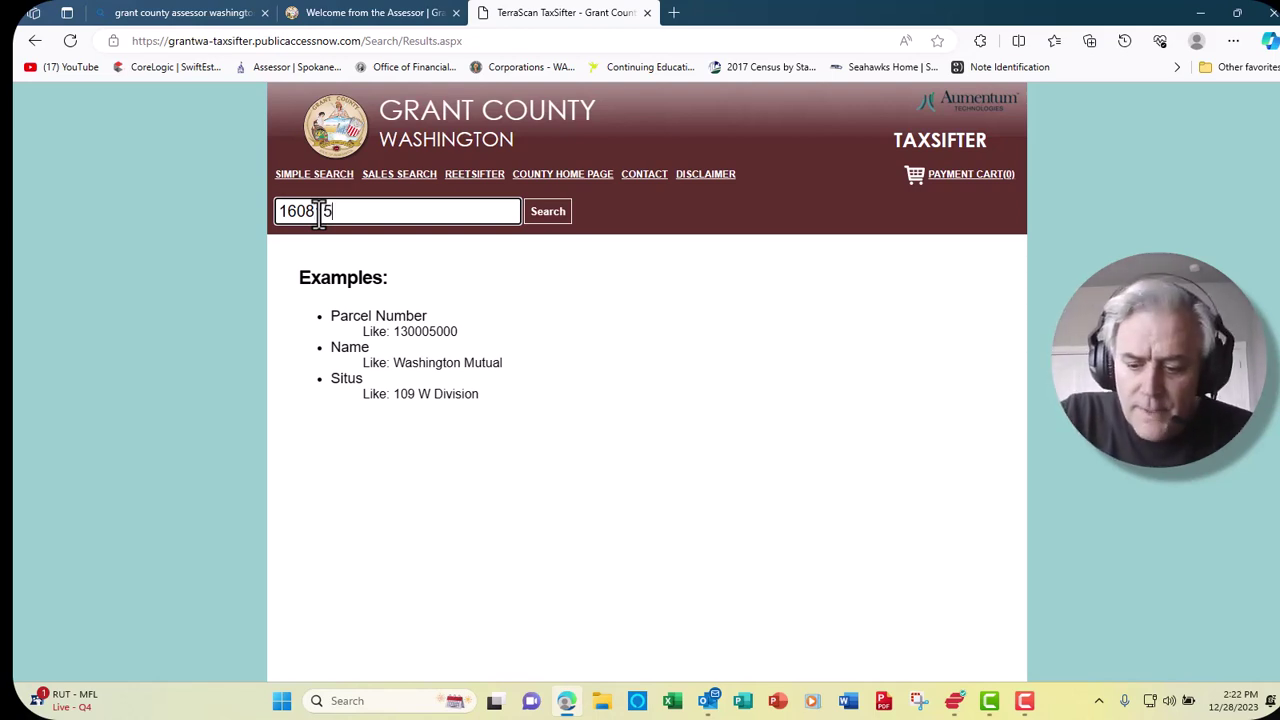
{"action": "type", "text": "000"}
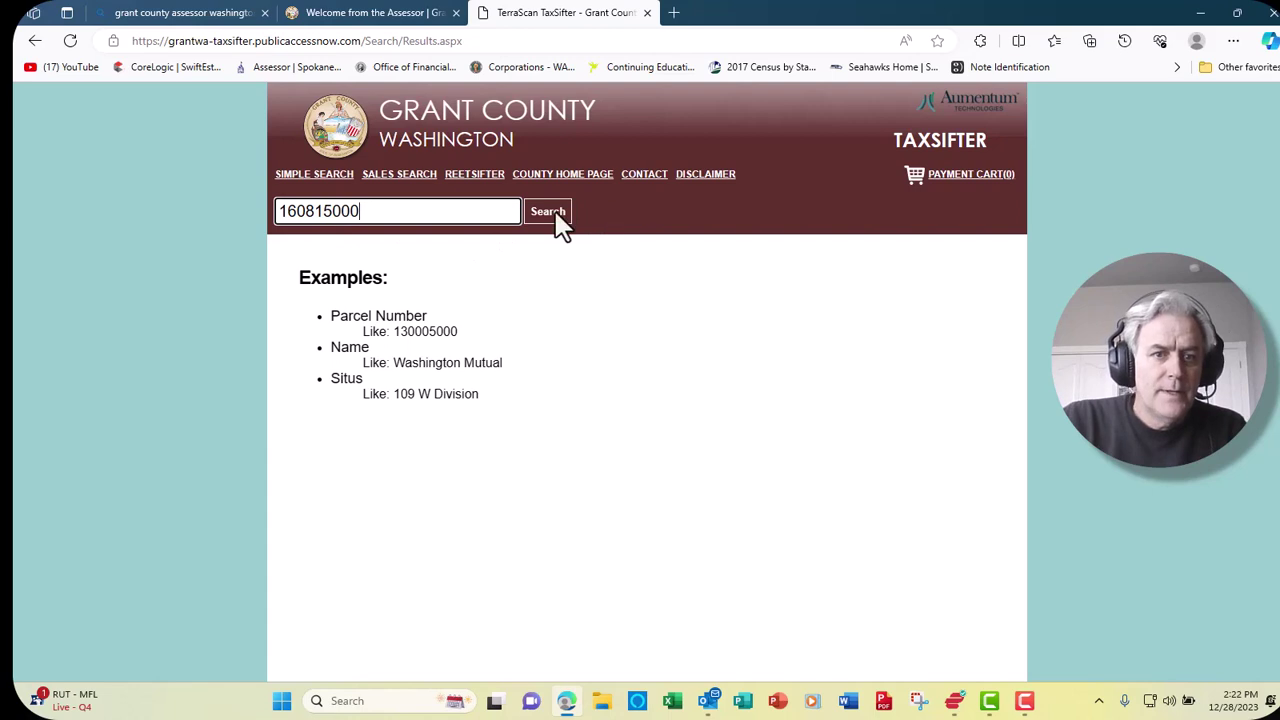
{"action": "left_click", "coordinate": [557, 217]}
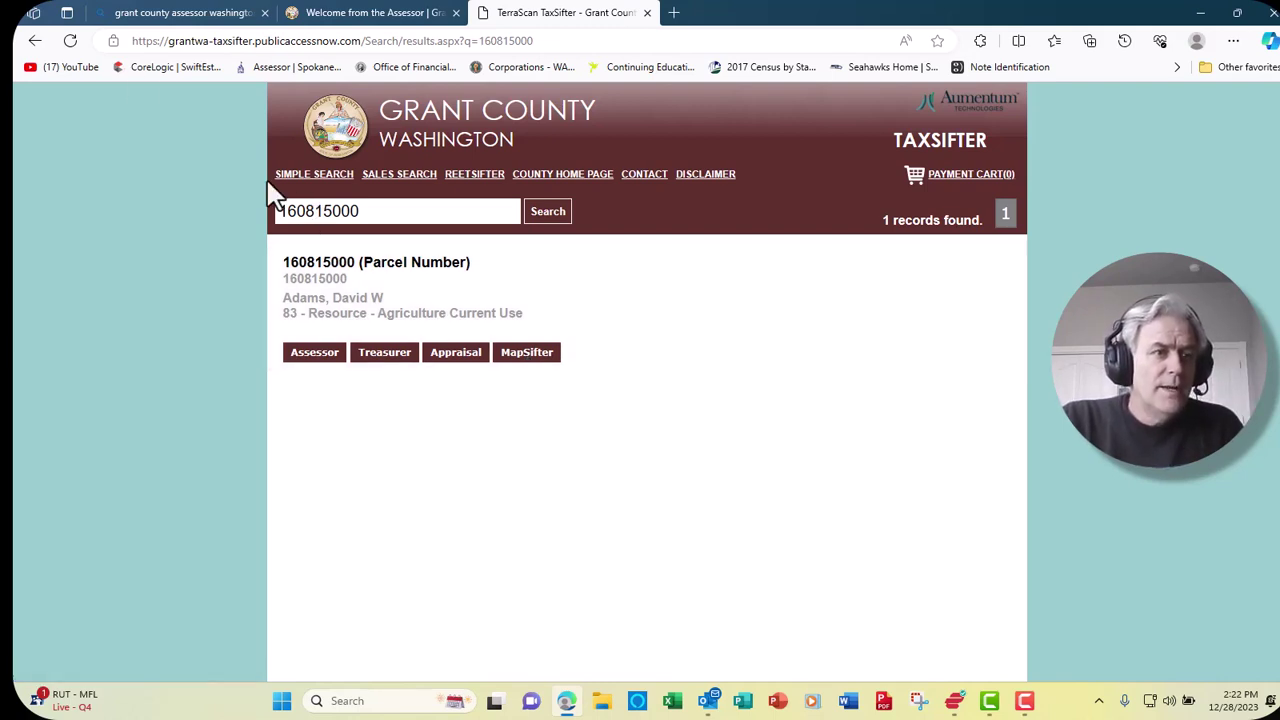
Open MapSifter from the Assessor page, passing the leaving-site notice and terms of service
{"action": "left_click", "coordinate": [336, 16]}
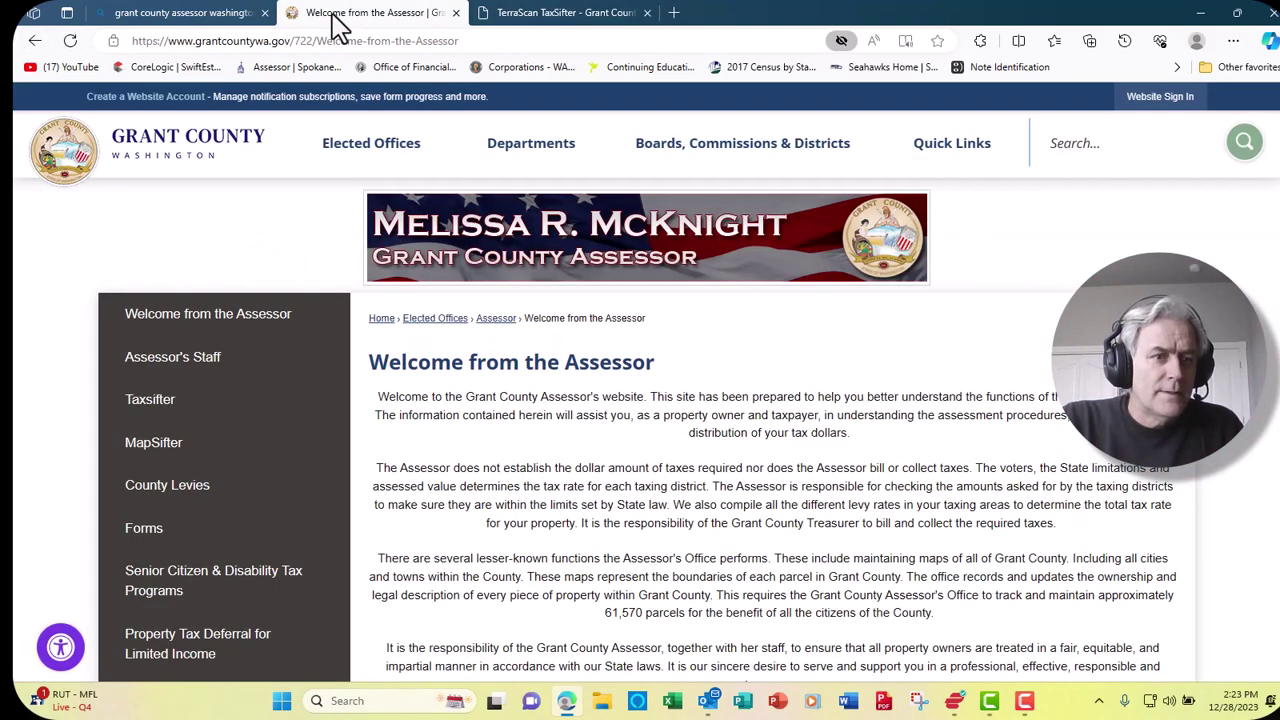
{"action": "left_click", "coordinate": [153, 444]}
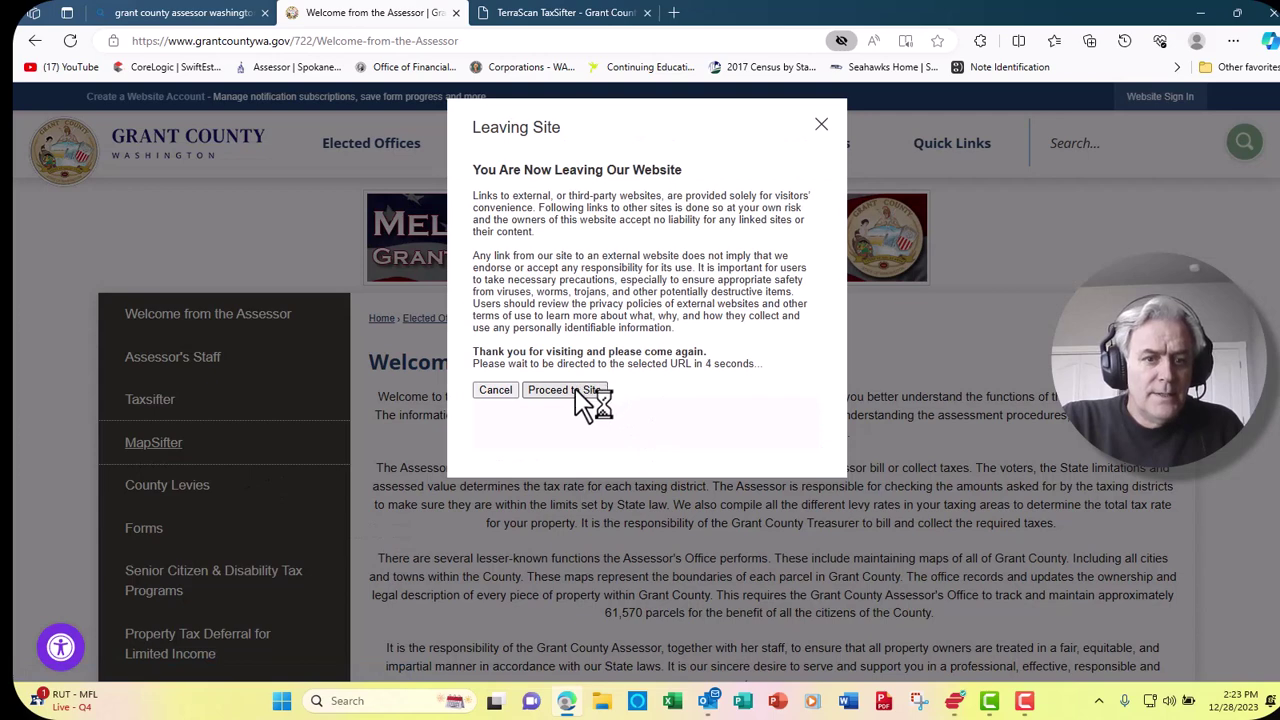
{"action": "left_click", "coordinate": [576, 390]}
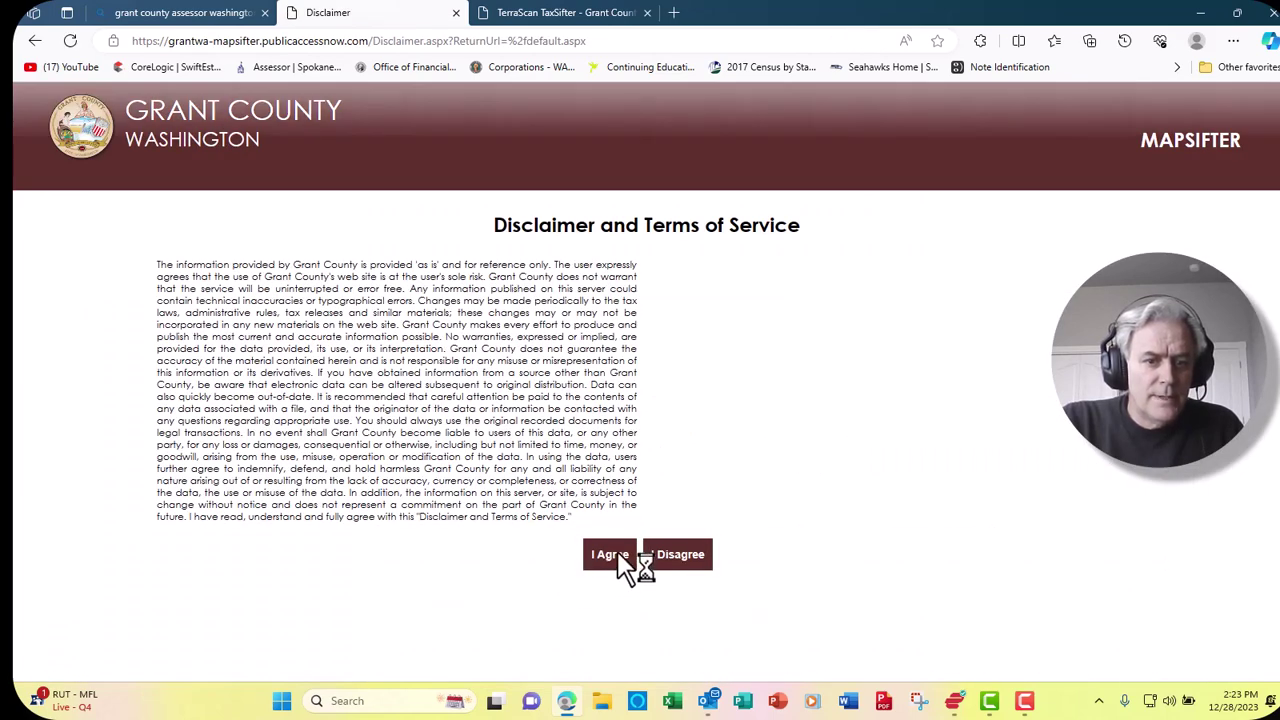
{"action": "left_click", "coordinate": [612, 558]}
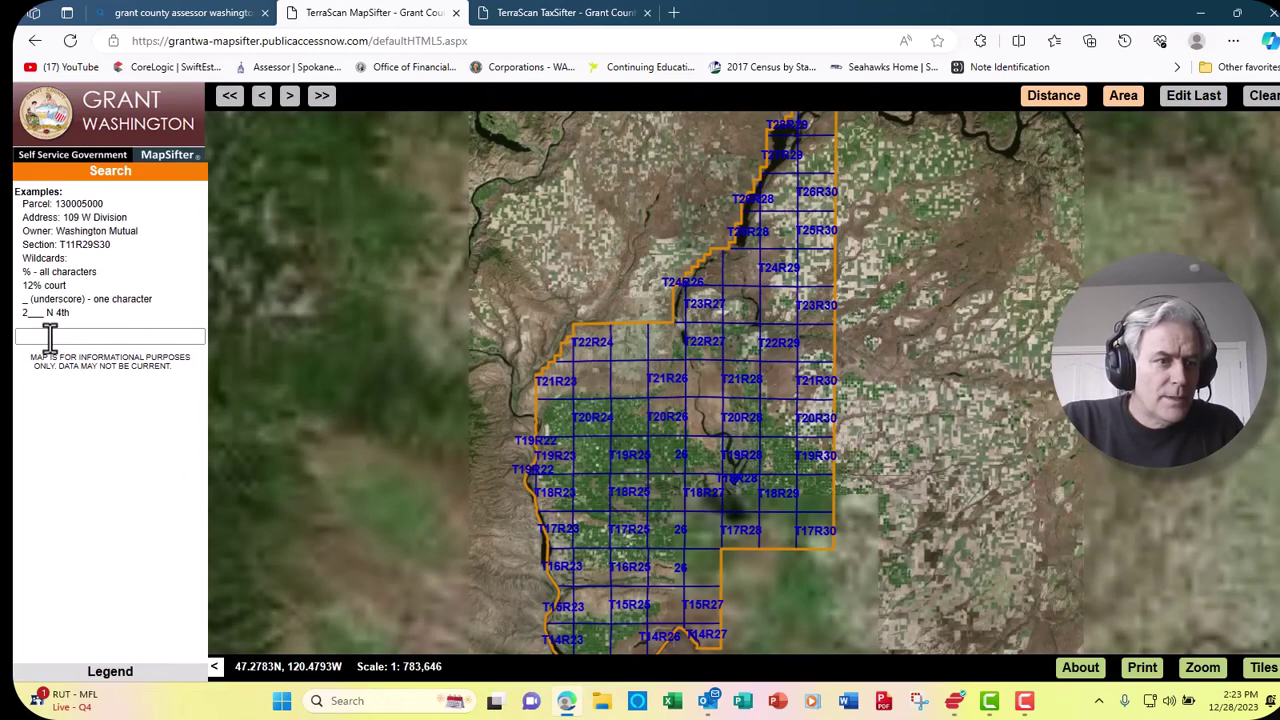
Search the map for parcel 160815000 and zoom to the matching result
{"action": "left_click", "coordinate": [49, 335]}
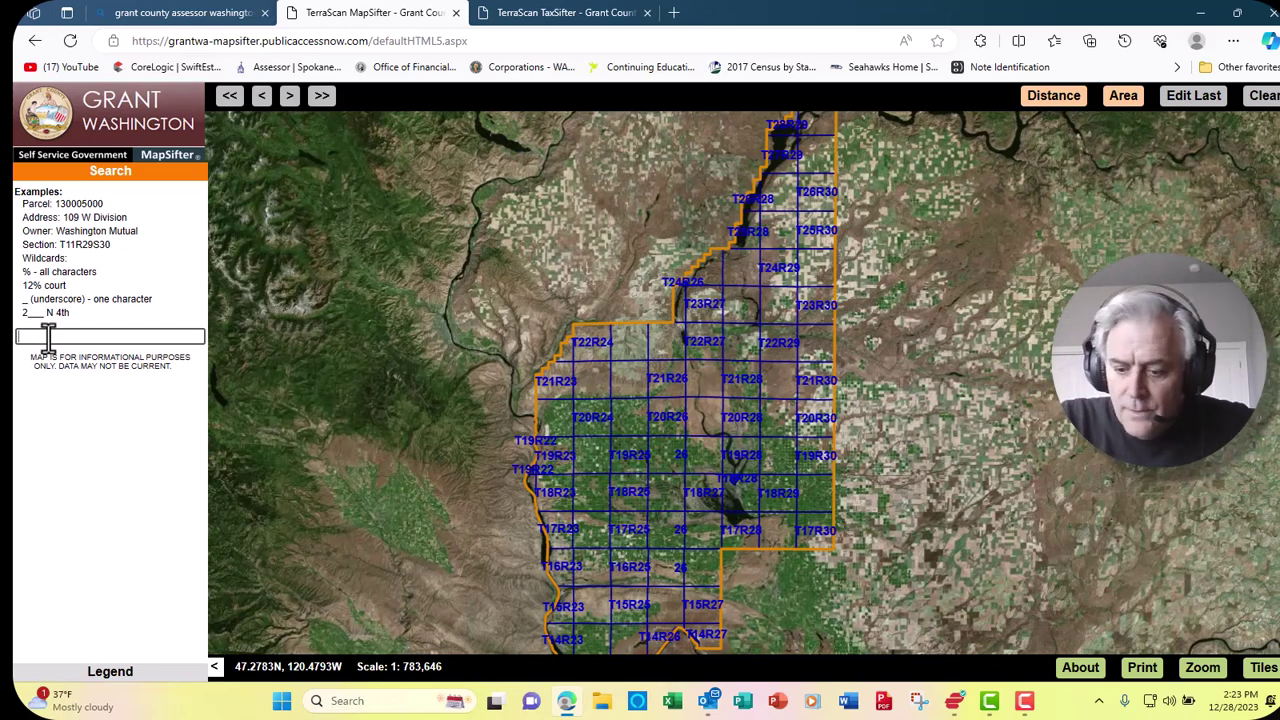
{"action": "type", "text": "160815000"}
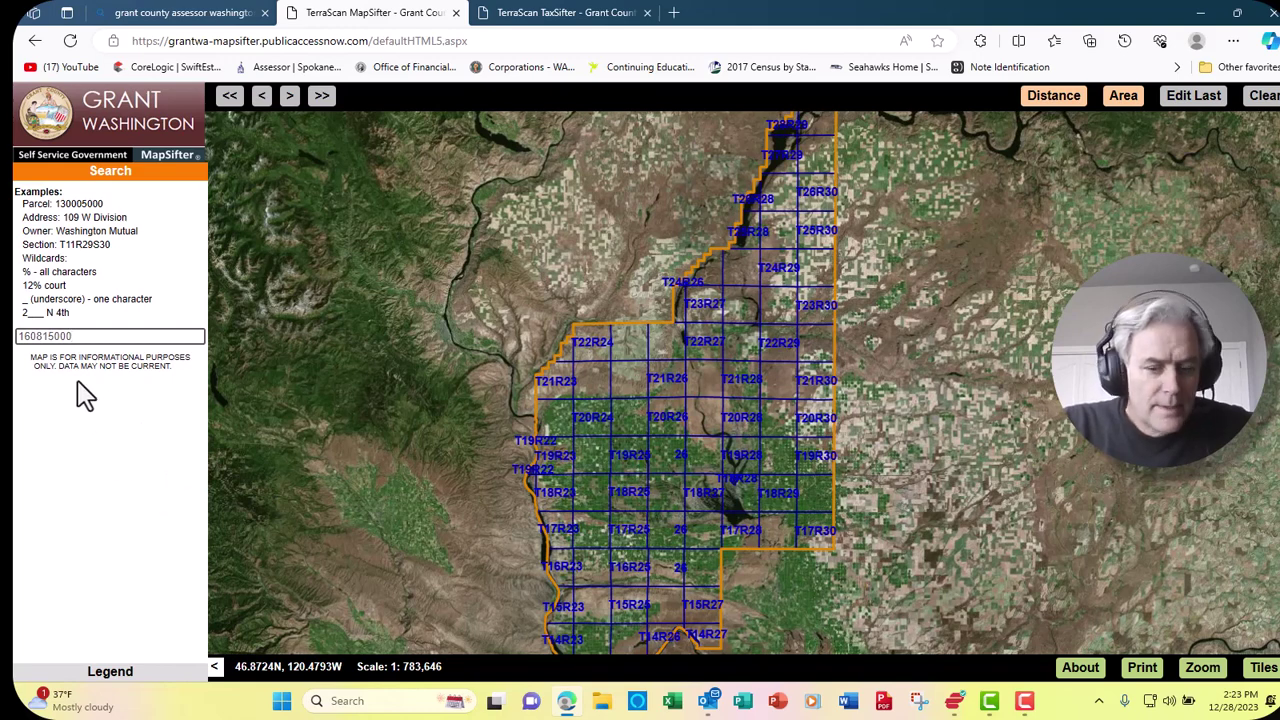
{"action": "key", "text": "Return"}
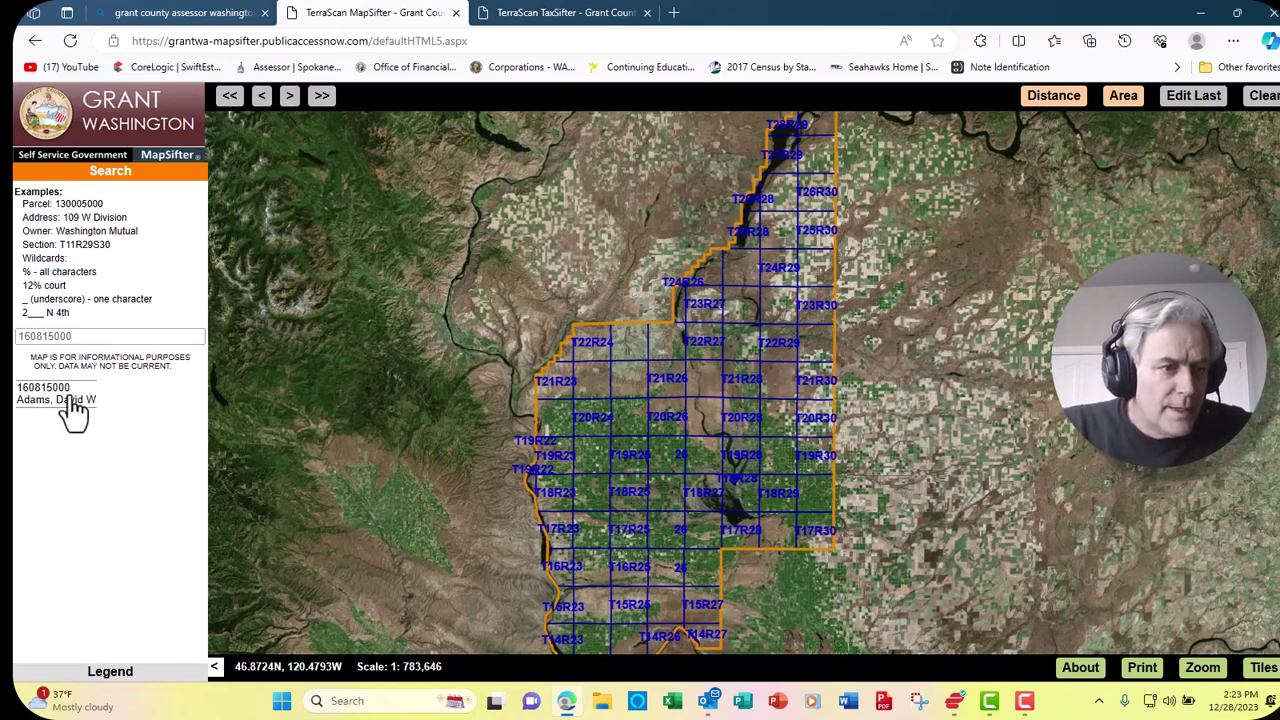
{"action": "left_click", "coordinate": [72, 400]}
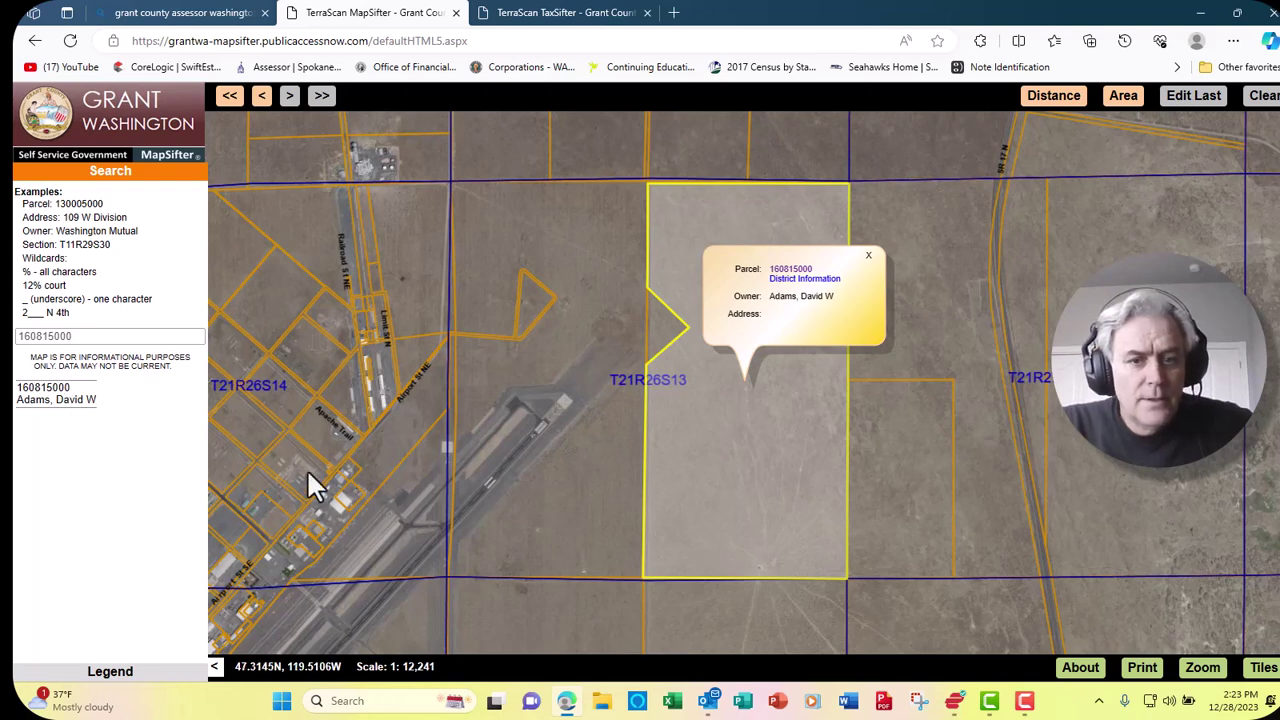
Close the parcel popup and switch back to the TaxSifter results tab
{"action": "left_click", "coordinate": [868, 256]}
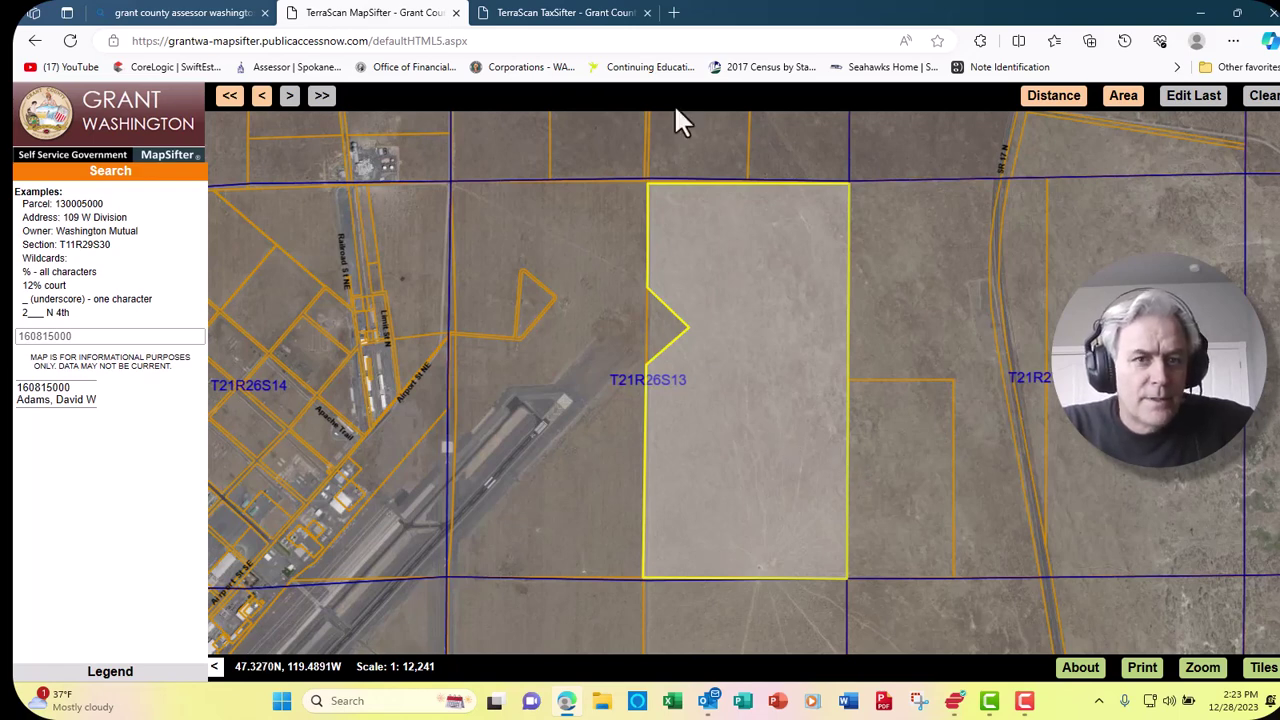
{"action": "left_click", "coordinate": [565, 13]}
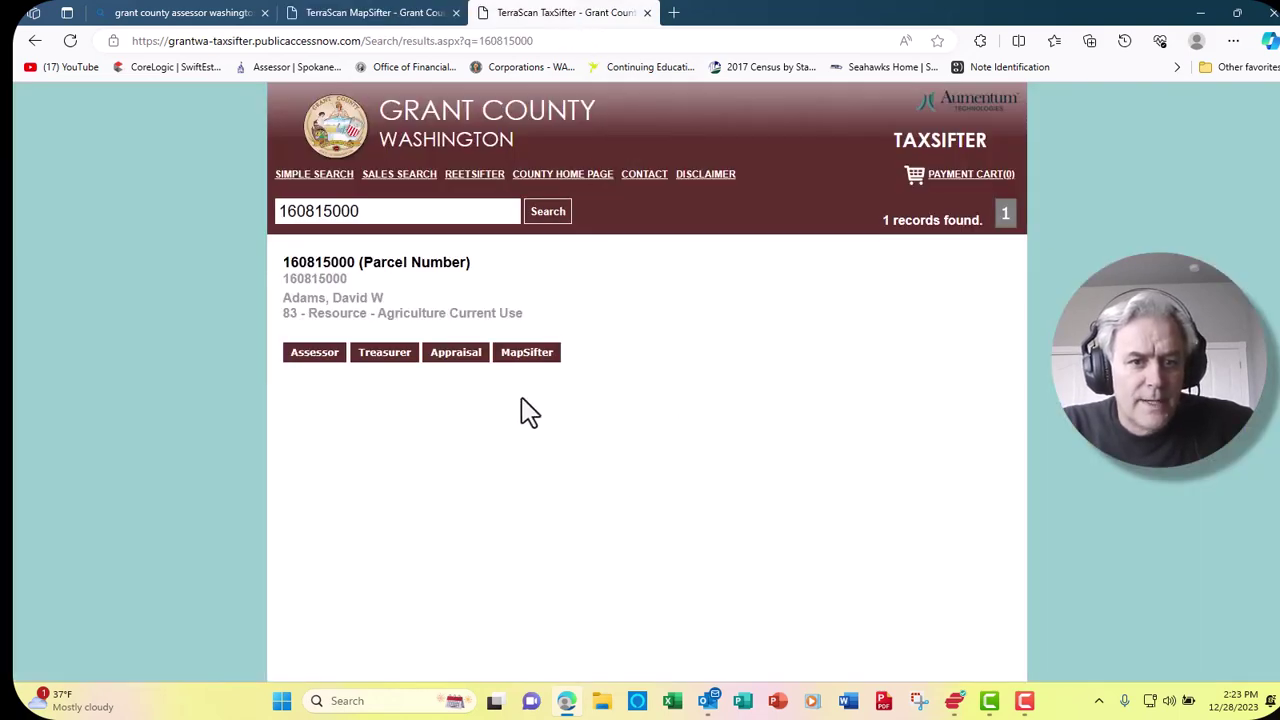
Open parcel 160815000 in MapSifter from its TaxSifter record's MapSifter button
{"action": "left_click", "coordinate": [541, 359]}
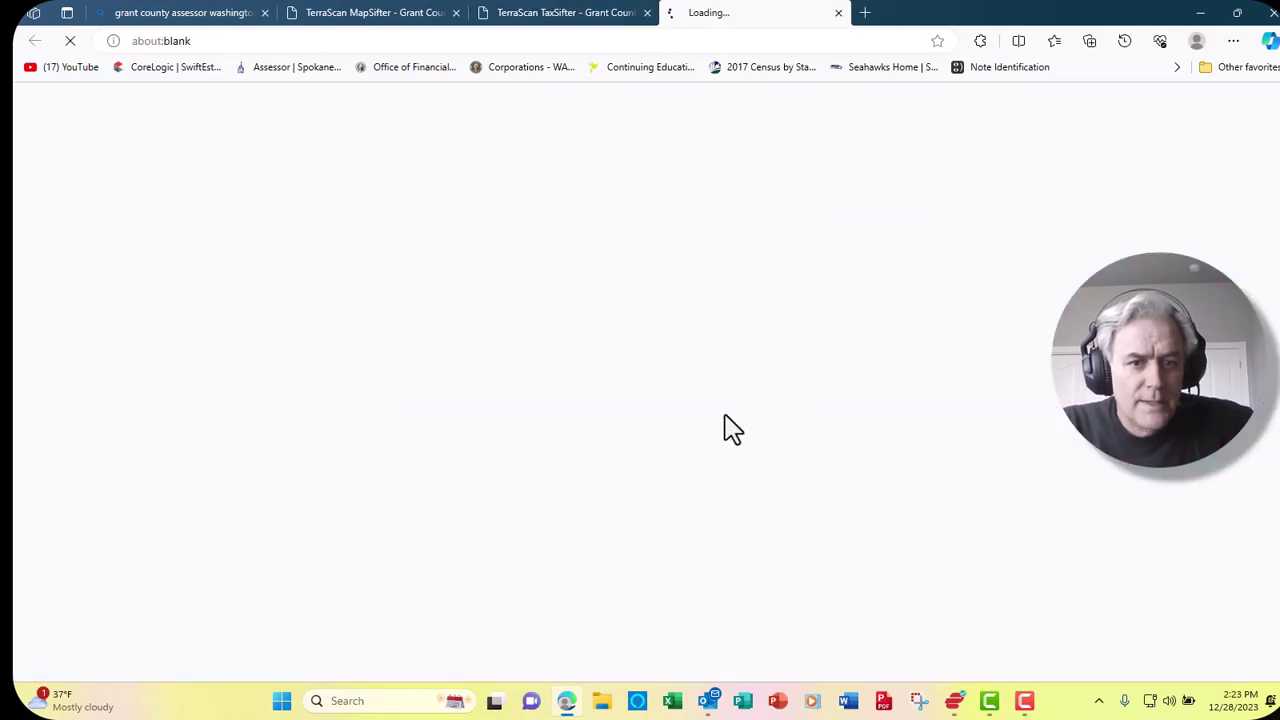